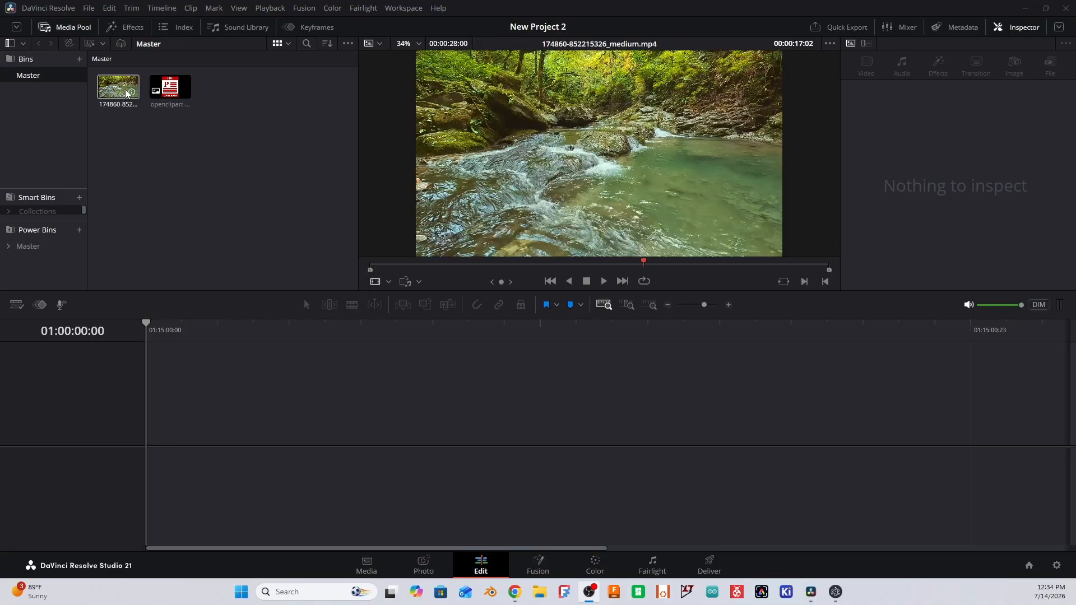
{"action": "left_click_drag", "start_coordinate": [118, 87], "coordinate": [161, 437]}
{"action": "left_click_drag", "start_coordinate": [1005, 412], "coordinate": [170, 441]}
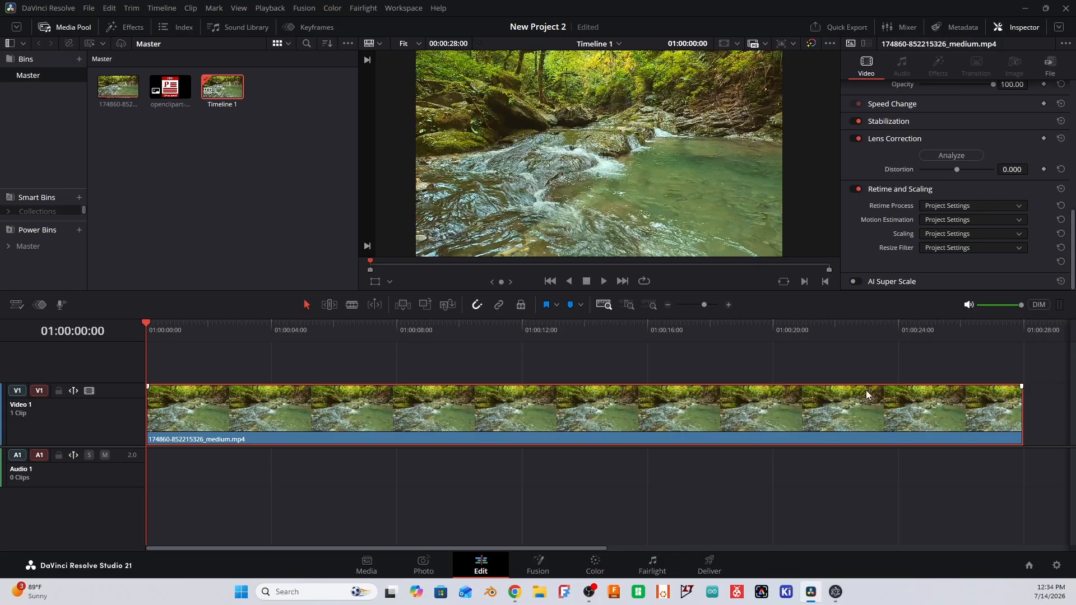
{"action": "left_click", "coordinate": [1023, 403]}
{"action": "left_click_drag", "start_coordinate": [1023, 403], "coordinate": [272, 413]}
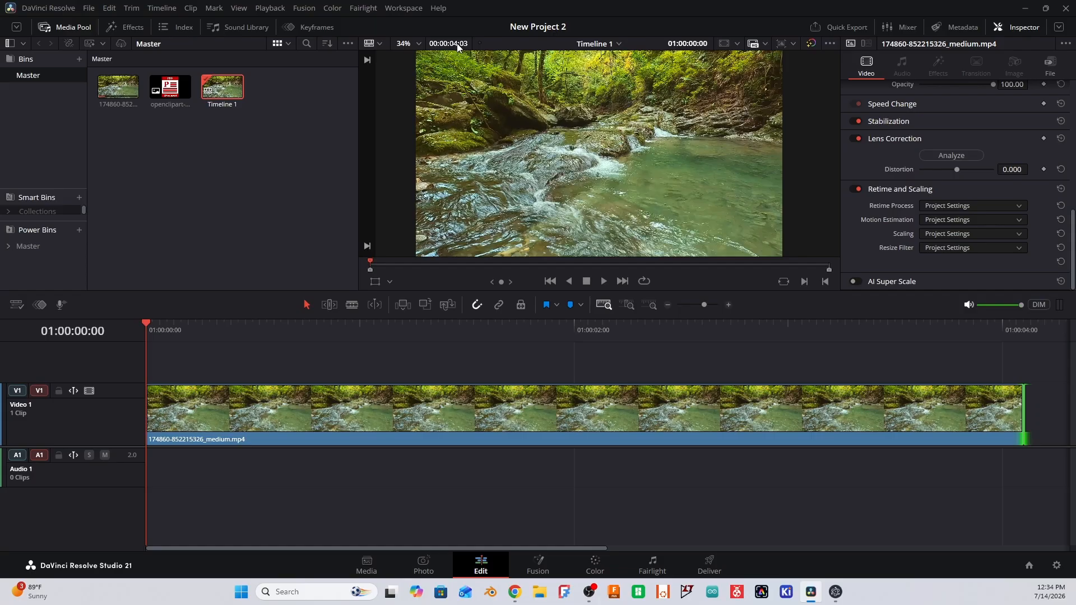
{"action": "left_click_drag", "start_coordinate": [1023, 406], "coordinate": [607, 413]}
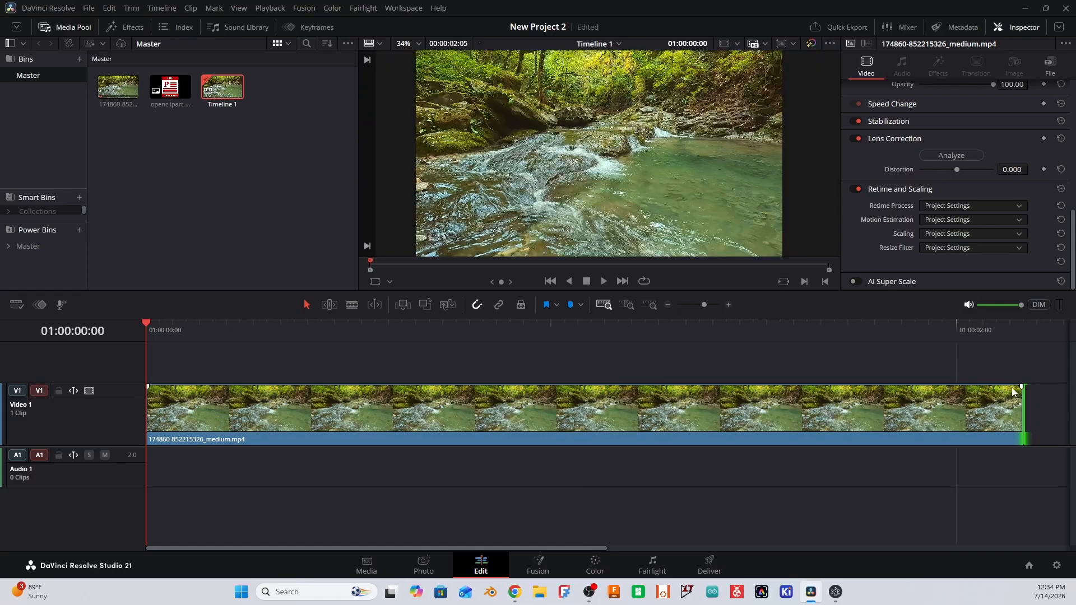
{"action": "left_click_drag", "start_coordinate": [1021, 399], "coordinate": [1052, 402]}
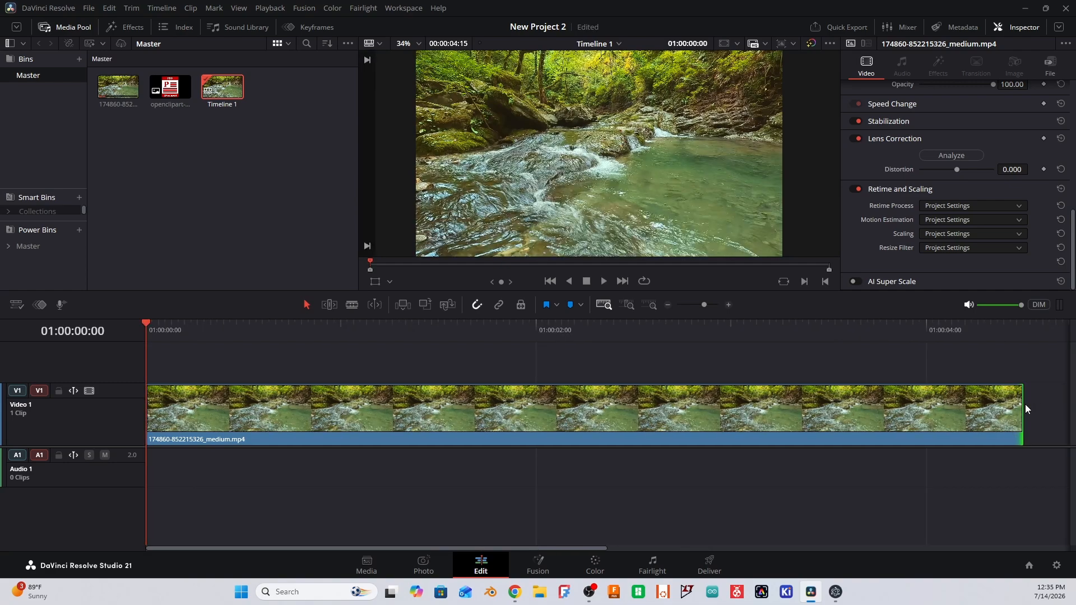
- Shorten the river clip to 00:00:03:05, play it through and return to the first frame
{"action": "right_click", "coordinate": [734, 421]}
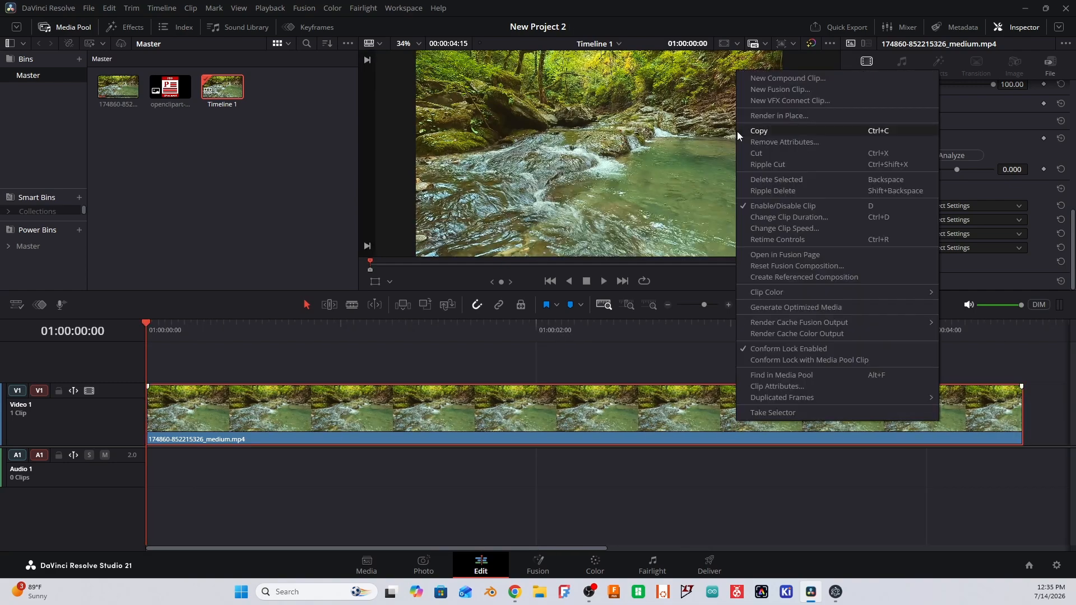
{"action": "left_click", "coordinate": [575, 447]}
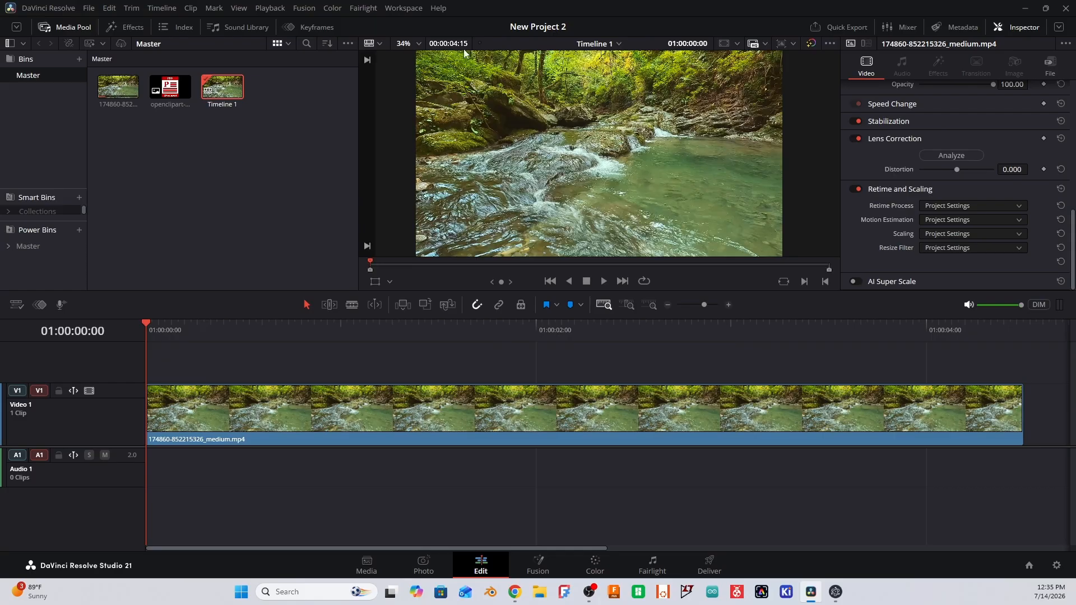
{"action": "left_click_drag", "start_coordinate": [1022, 408], "coordinate": [917, 414]}
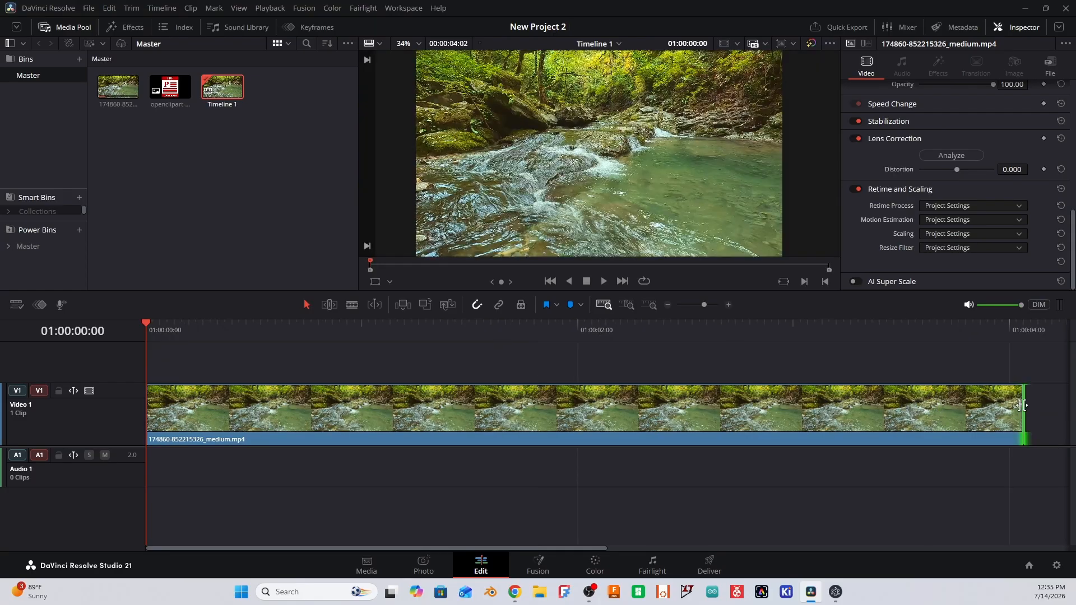
{"action": "left_click", "coordinate": [989, 409]}
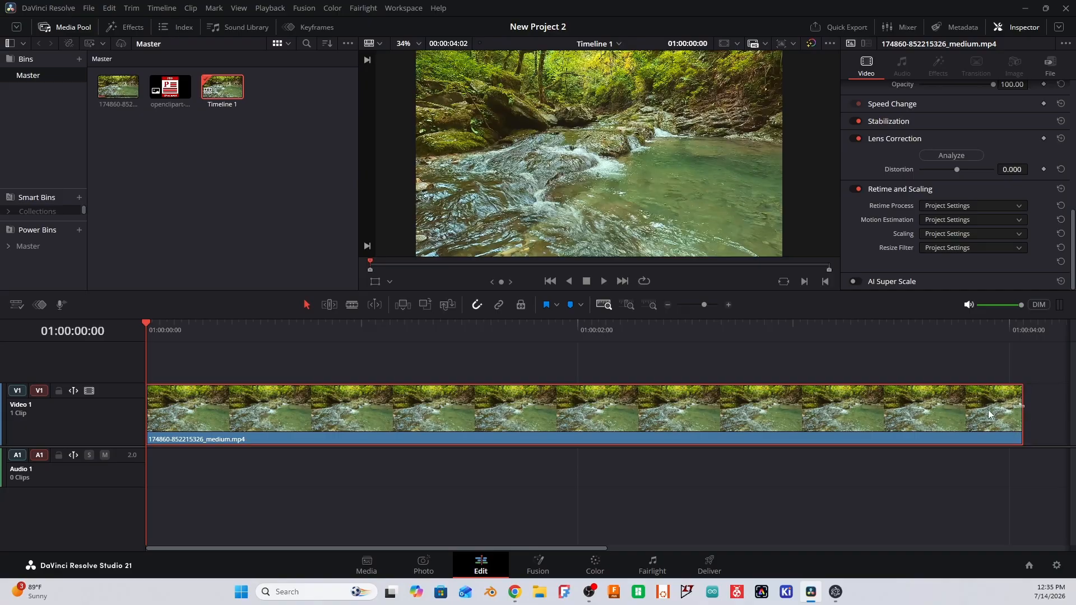
{"action": "left_click_drag", "start_coordinate": [1021, 397], "coordinate": [821, 408]}
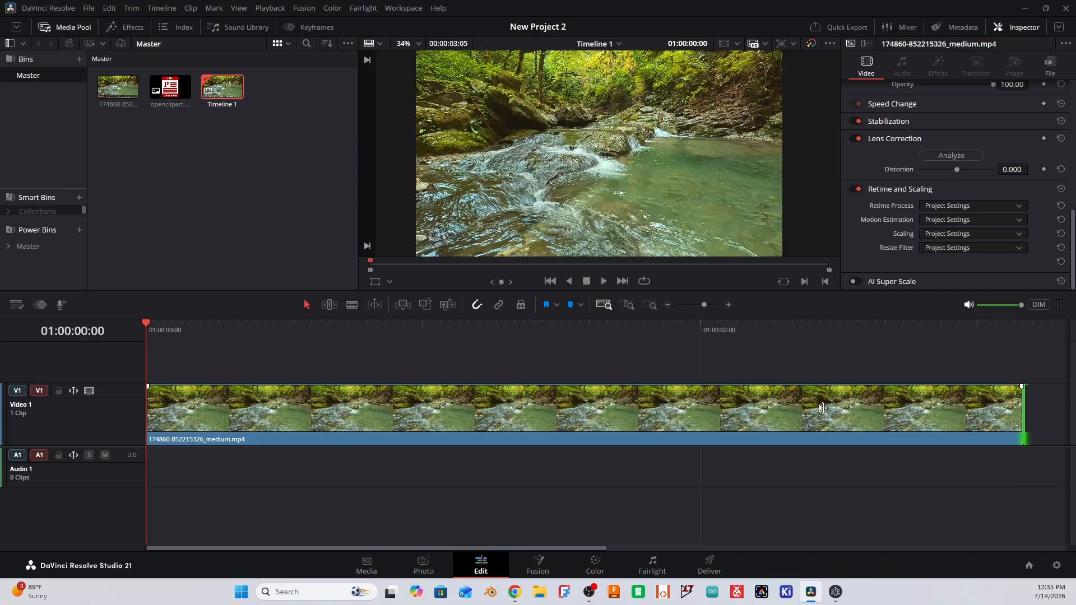
{"action": "key", "text": "space"}
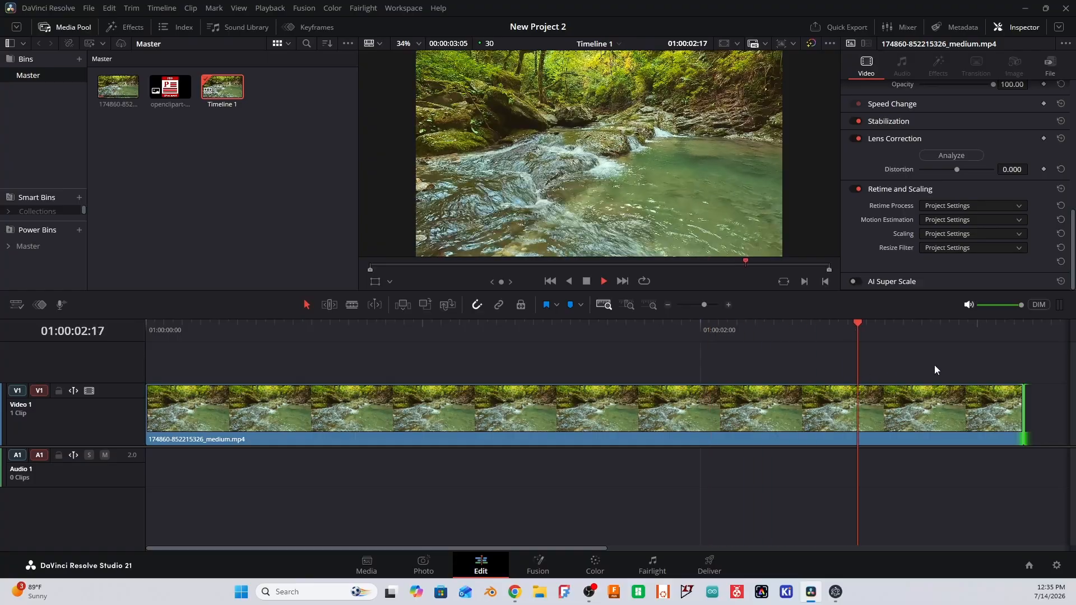
{"action": "left_click", "coordinate": [149, 332]}
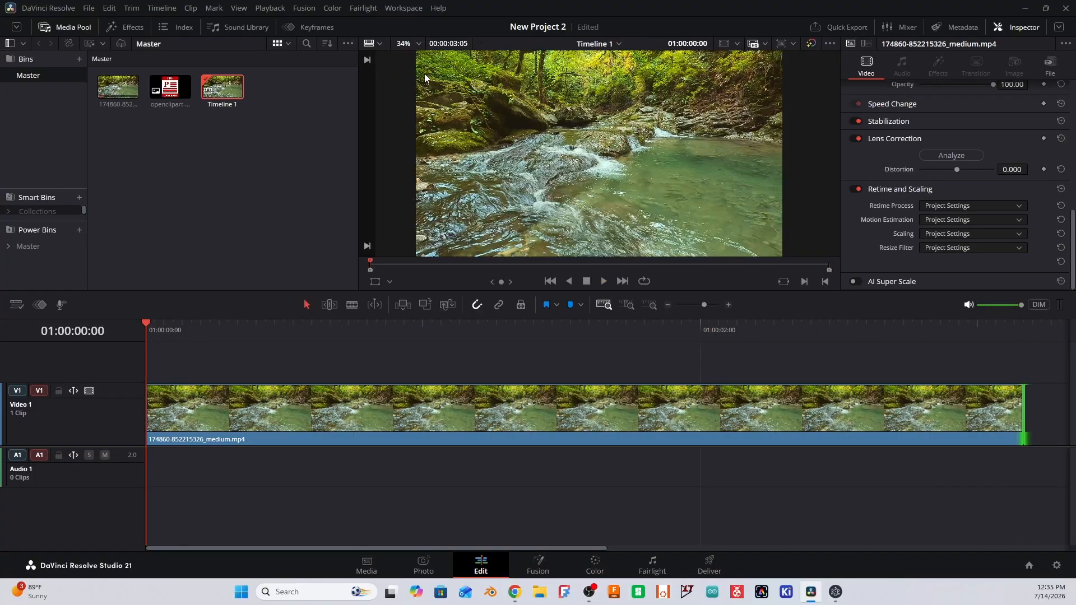
- Place the PDF document PNG on a second video track above the river clip, aligned to the timeline's start
{"action": "left_click", "coordinate": [170, 87]}
{"action": "left_click", "coordinate": [286, 408]}
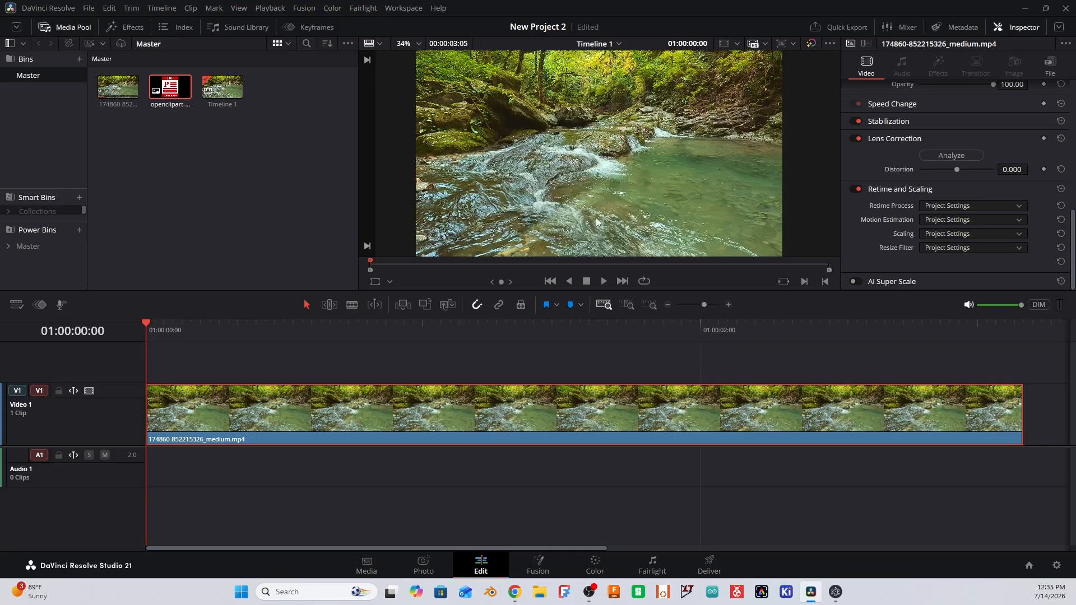
{"action": "scroll", "coordinate": [714, 143], "scroll_direction": "up", "scroll_amount": 1}
{"action": "scroll", "coordinate": [713, 143], "scroll_direction": "up", "scroll_amount": 1}
{"action": "scroll", "coordinate": [714, 144], "scroll_direction": "down", "scroll_amount": 2}
{"action": "left_click_drag", "start_coordinate": [169, 89], "coordinate": [148, 372]}
{"action": "left_click", "coordinate": [445, 363]}
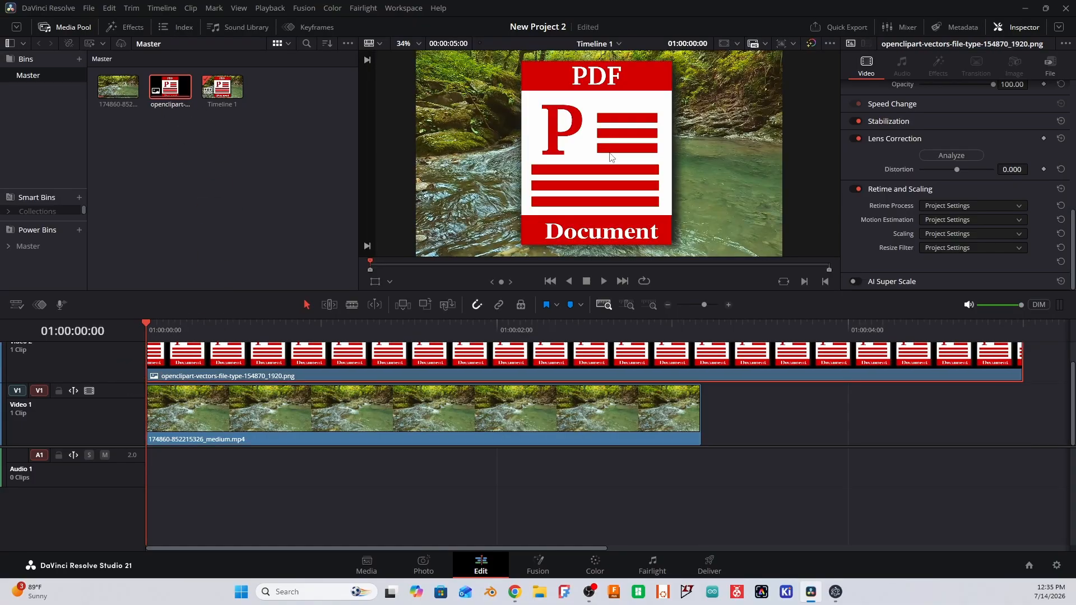
- Scale the PDF image to a linked zoom of 0.240 and position it at X -1616, Y 367
{"action": "scroll", "coordinate": [946, 150], "scroll_direction": "up", "scroll_amount": 5}
{"action": "scroll", "coordinate": [940, 146], "scroll_direction": "up", "scroll_amount": 2}
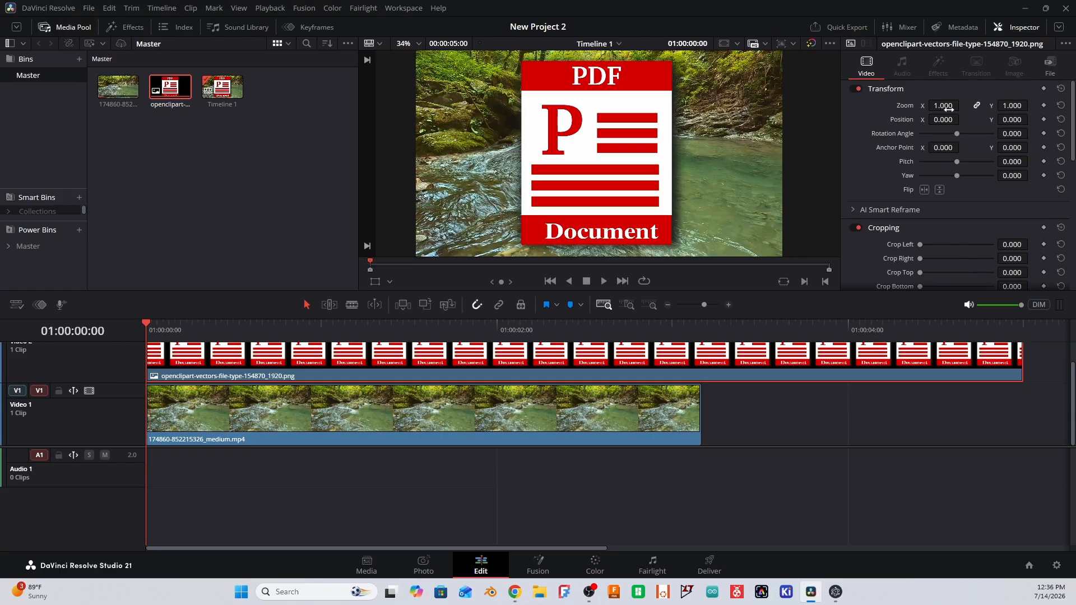
{"action": "left_click_drag", "start_coordinate": [1011, 105], "coordinate": [962, 106]}
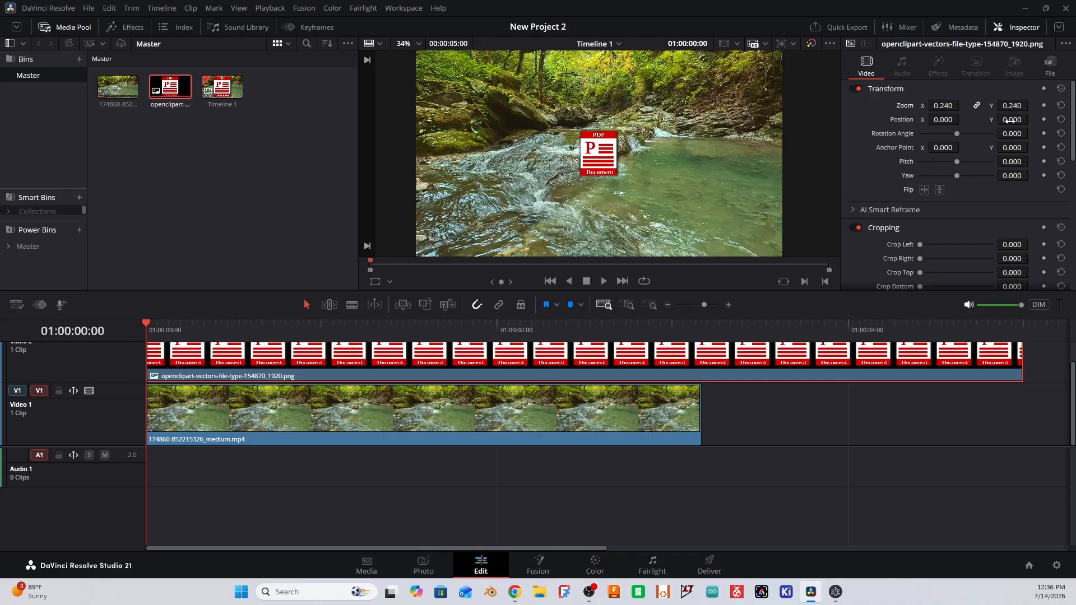
{"action": "left_click_drag", "start_coordinate": [1008, 120], "coordinate": [1031, 119]}
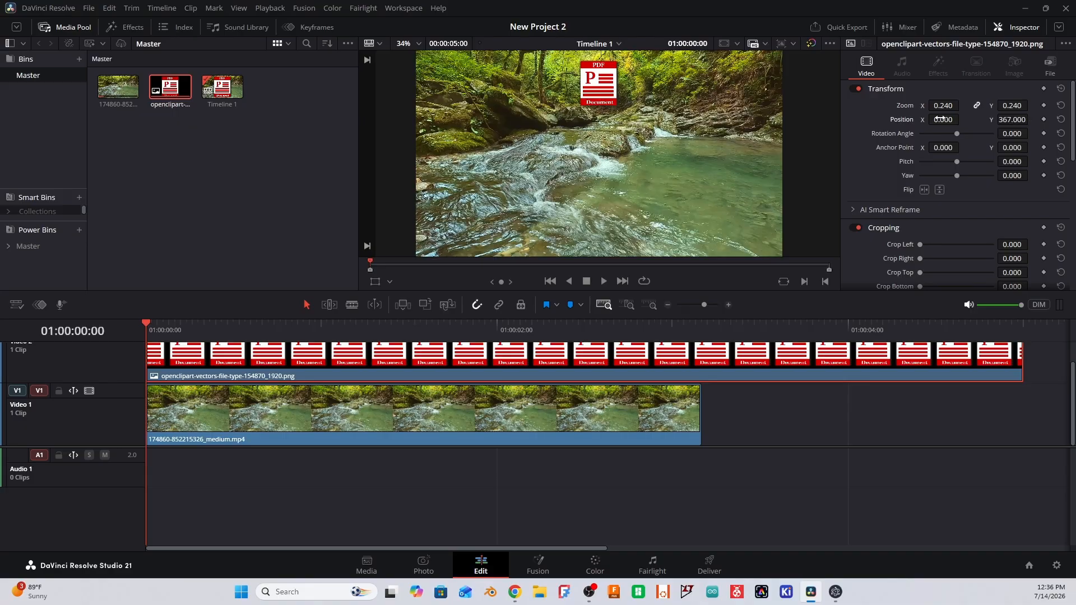
{"action": "mouse_move", "coordinate": [946, 120]}
{"action": "left_mouse_down"}
{"action": "mouse_move", "coordinate": [922, 120]}
{"action": "mouse_move", "coordinate": [962, 119]}
{"action": "left_mouse_up"}
- Trim the PDF image clip's end to match the river clip at 00:00:03:05 and play the result
{"action": "scroll", "coordinate": [977, 386], "scroll_direction": "up", "scroll_amount": 1}
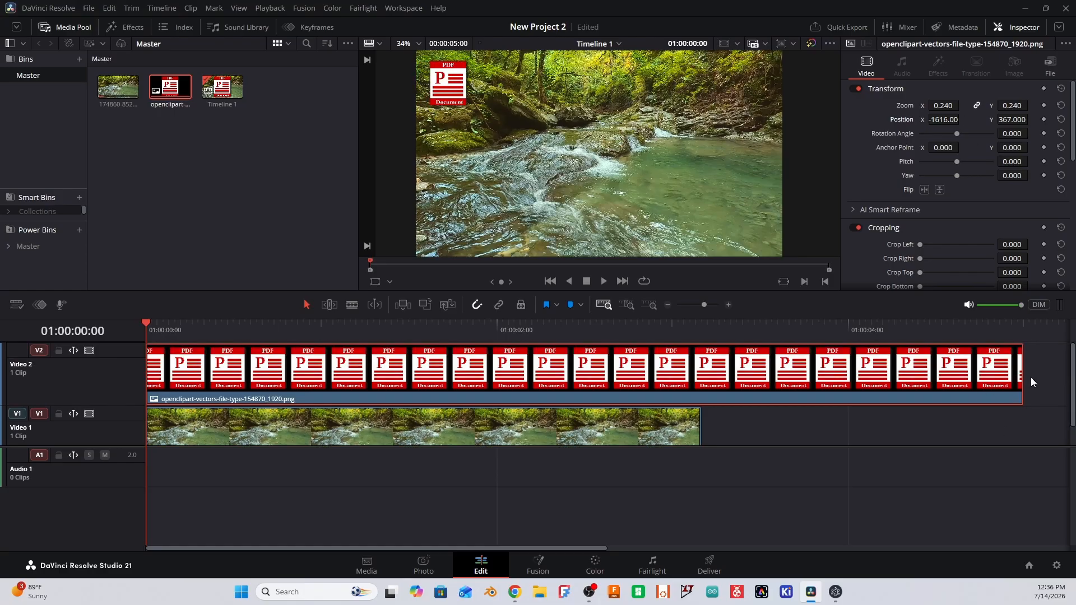
{"action": "left_click_drag", "start_coordinate": [1021, 371], "coordinate": [700, 366]}
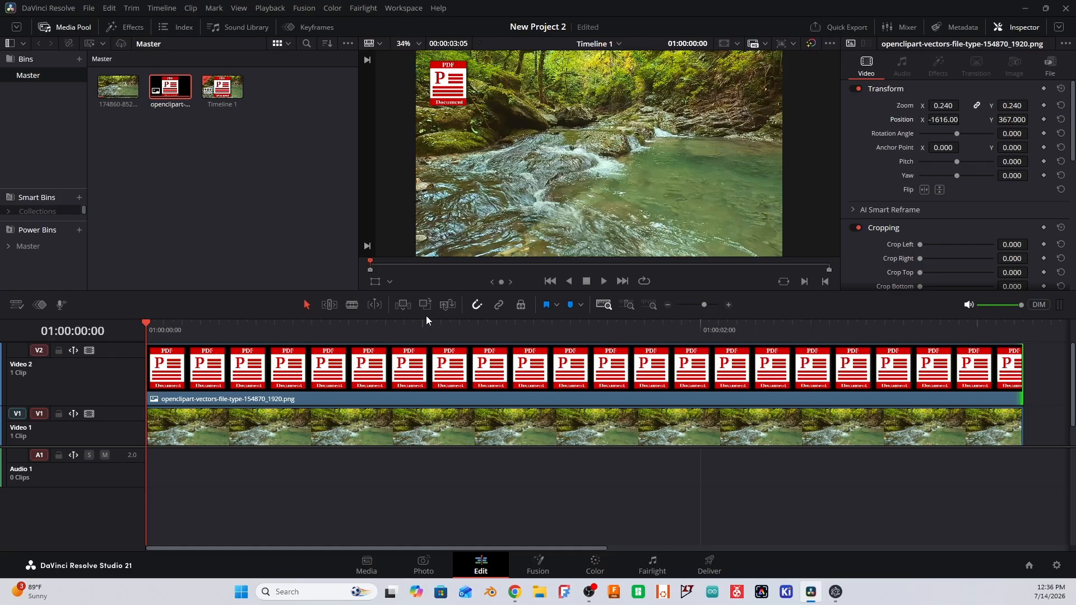
{"action": "key", "text": "space"}
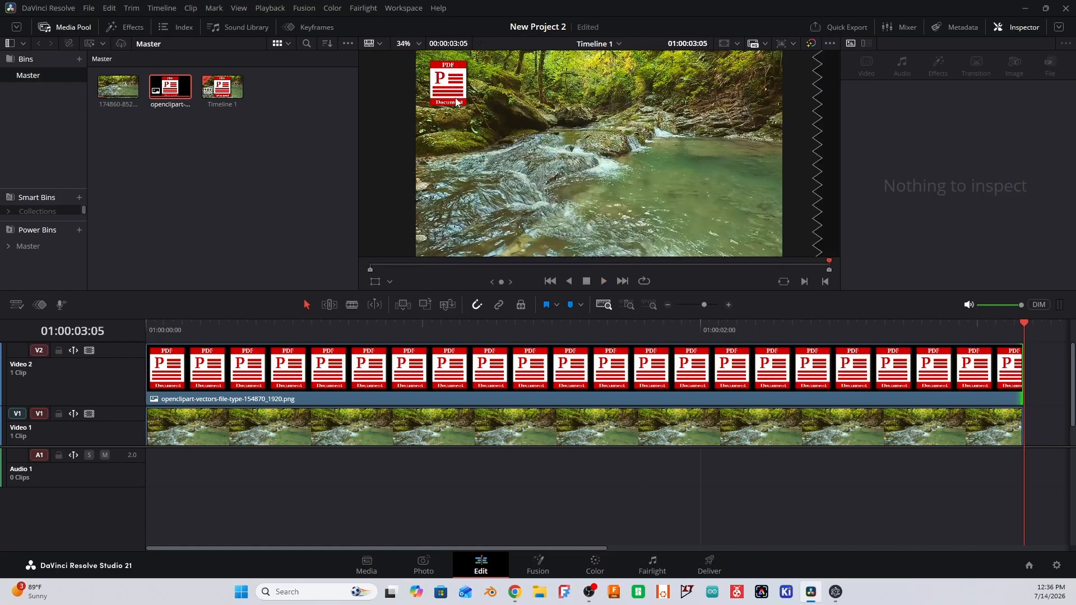
{"action": "left_click", "coordinate": [155, 329]}
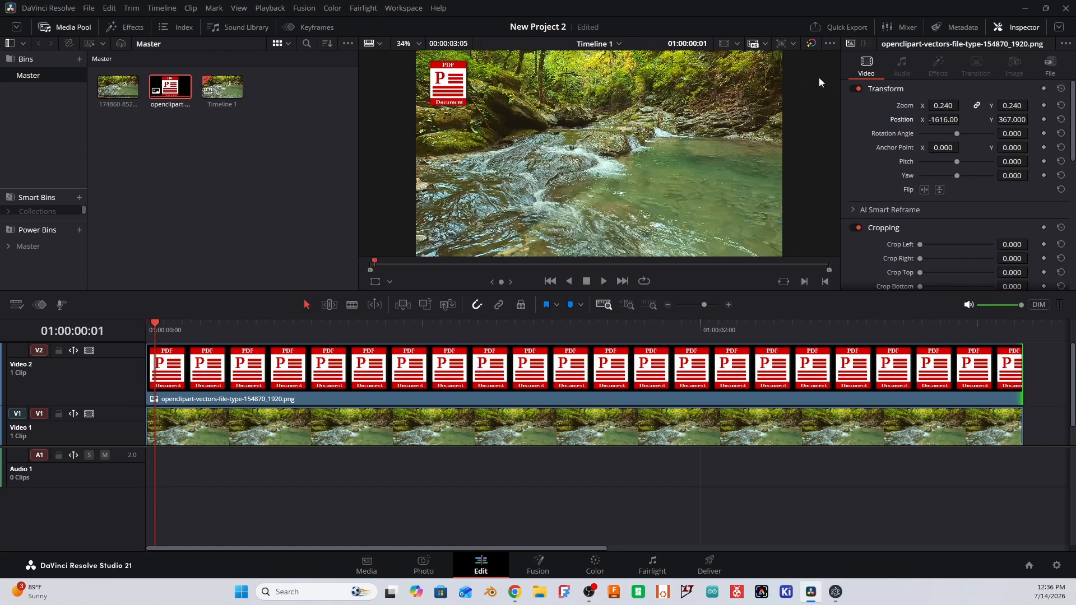
- With the playhead on the first frame, set the PDF image's Position X to -2328 and play the timeline
{"action": "left_click", "coordinate": [146, 327]}
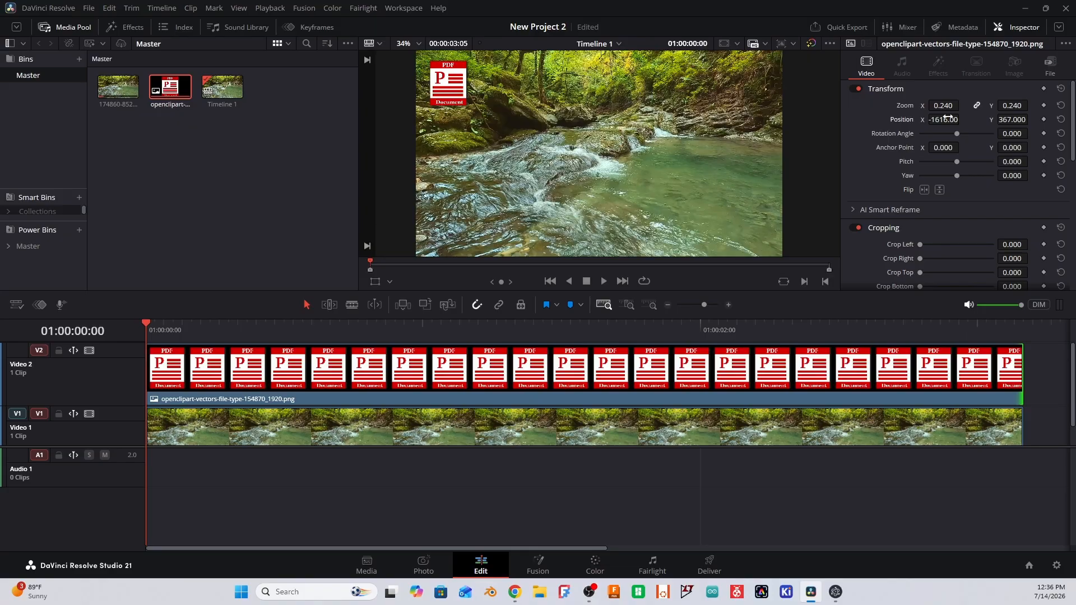
{"action": "left_click_drag", "start_coordinate": [942, 120], "coordinate": [563, 119]}
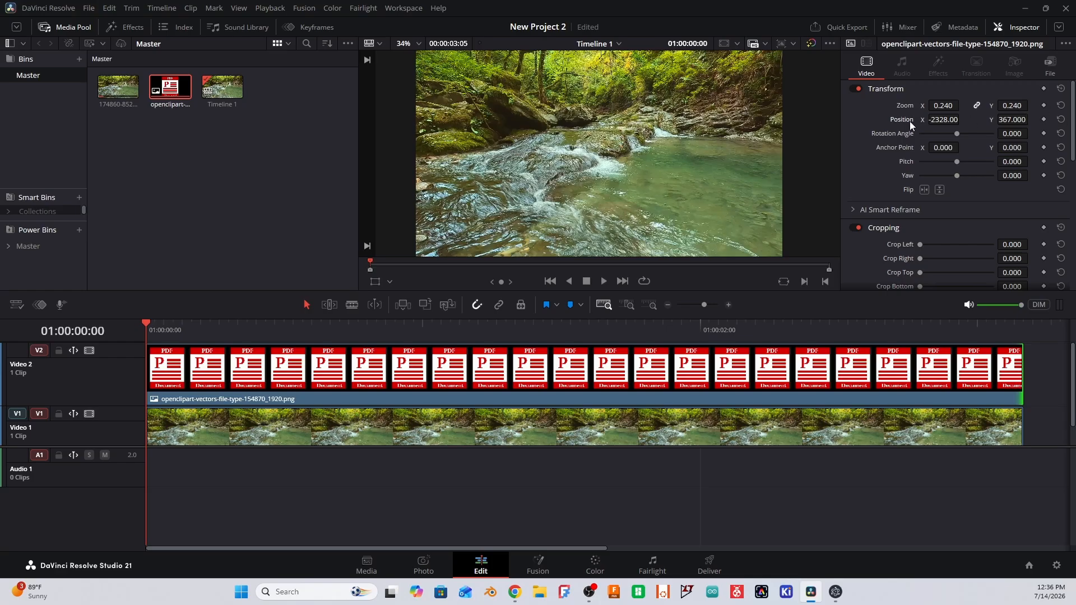
{"action": "key", "text": "space"}
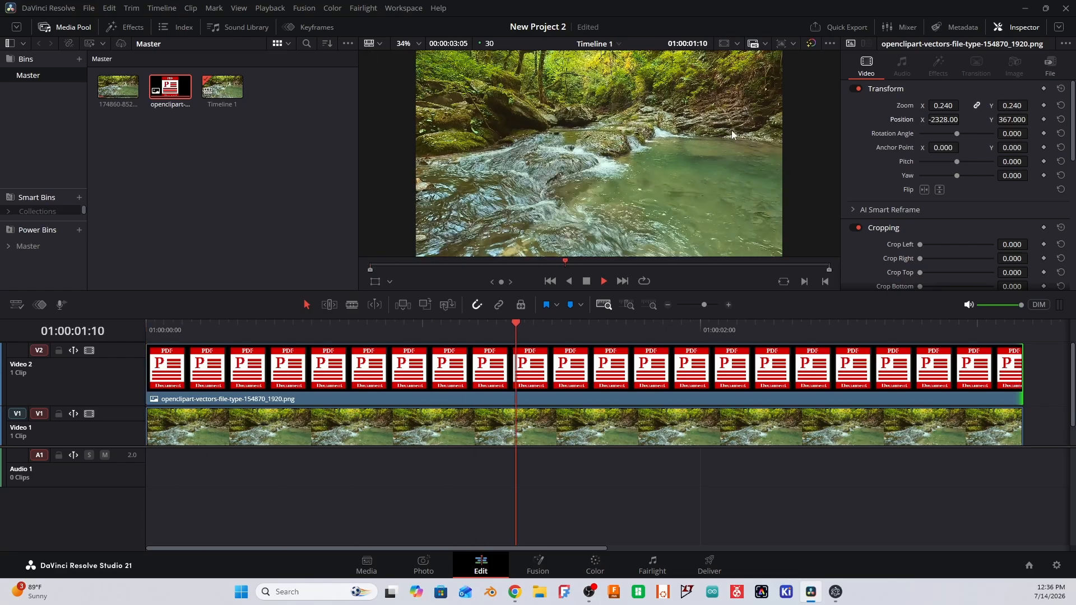
- Add a Position keyframe to the PDF image at the first frame and save the project
{"action": "left_click", "coordinate": [154, 323]}
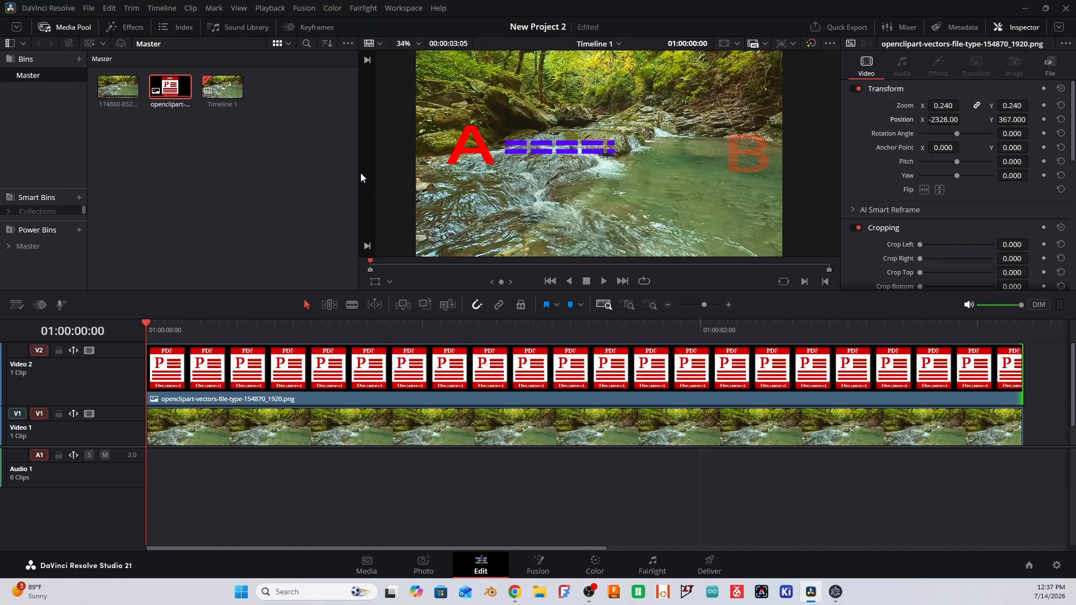
{"action": "left_click", "coordinate": [1043, 120]}
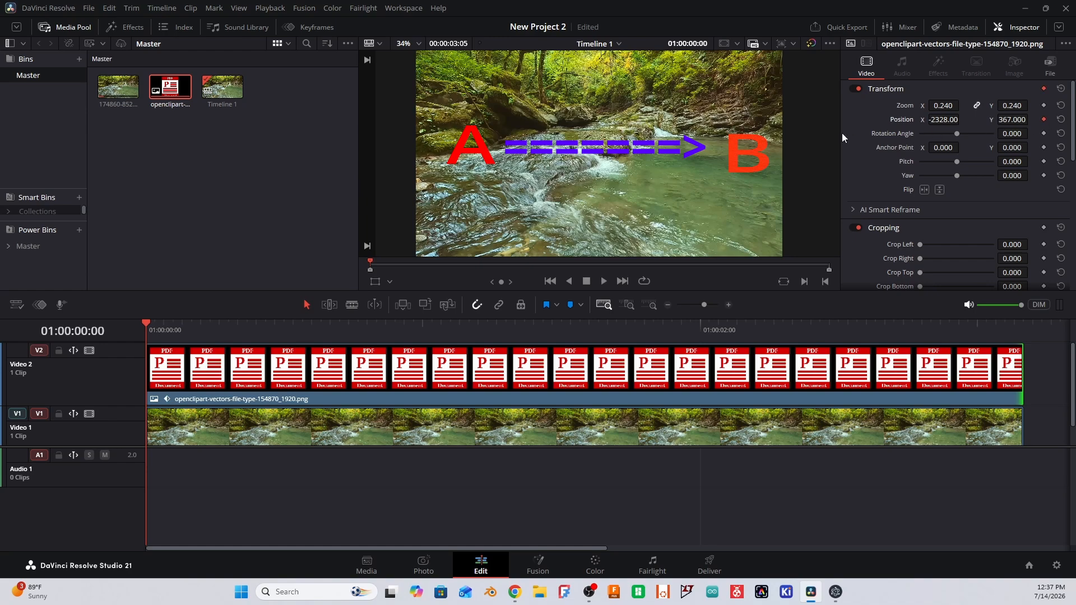
{"action": "key", "text": "ctrl+s"}
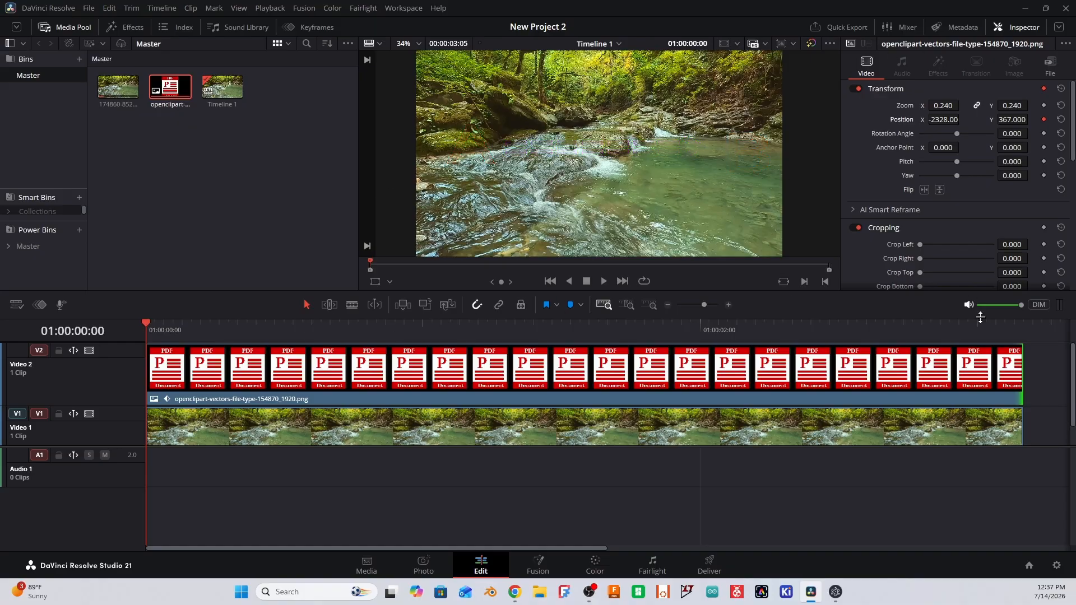
- At 01:00:03:04, keyframe the PDF image's position to X 1671, Y 352, and play the animation from the start
{"action": "left_click", "coordinate": [1016, 323]}
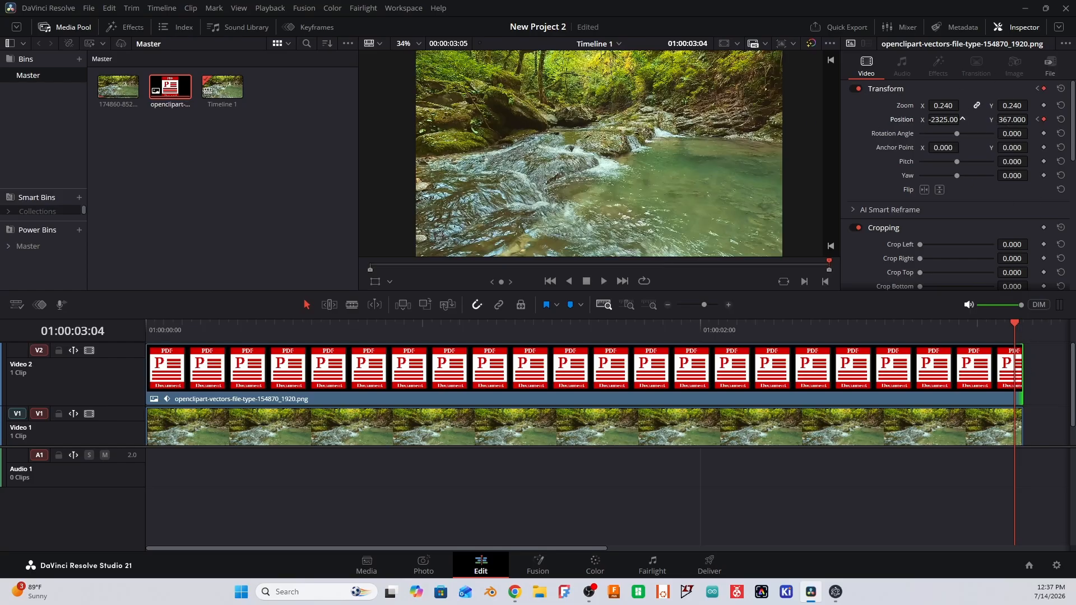
{"action": "left_click_drag", "start_coordinate": [962, 118], "coordinate": [937, 121]}
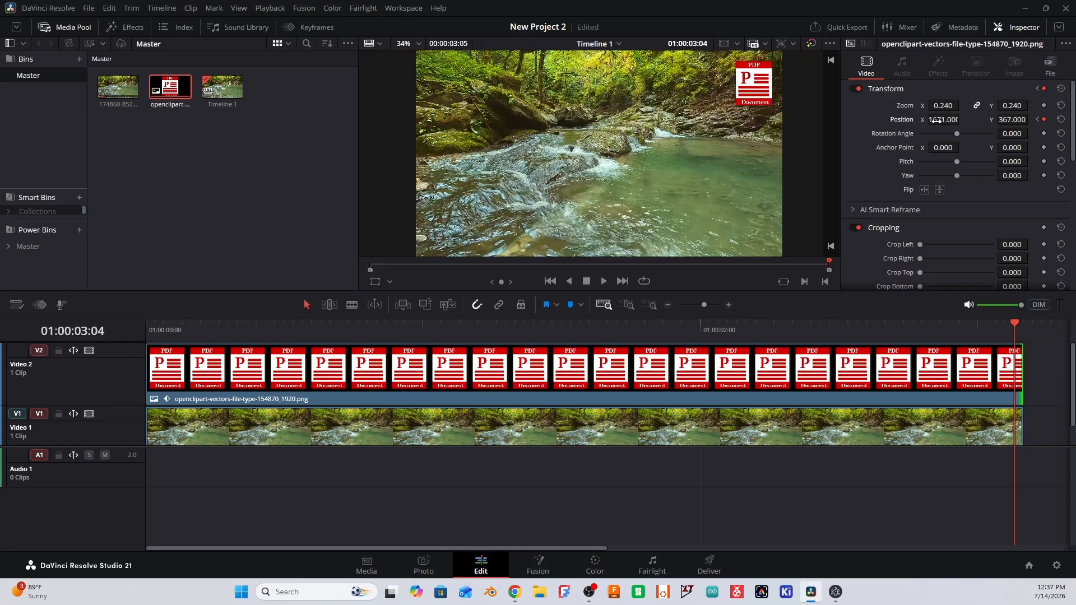
{"action": "left_click_drag", "start_coordinate": [1007, 119], "coordinate": [1005, 120]}
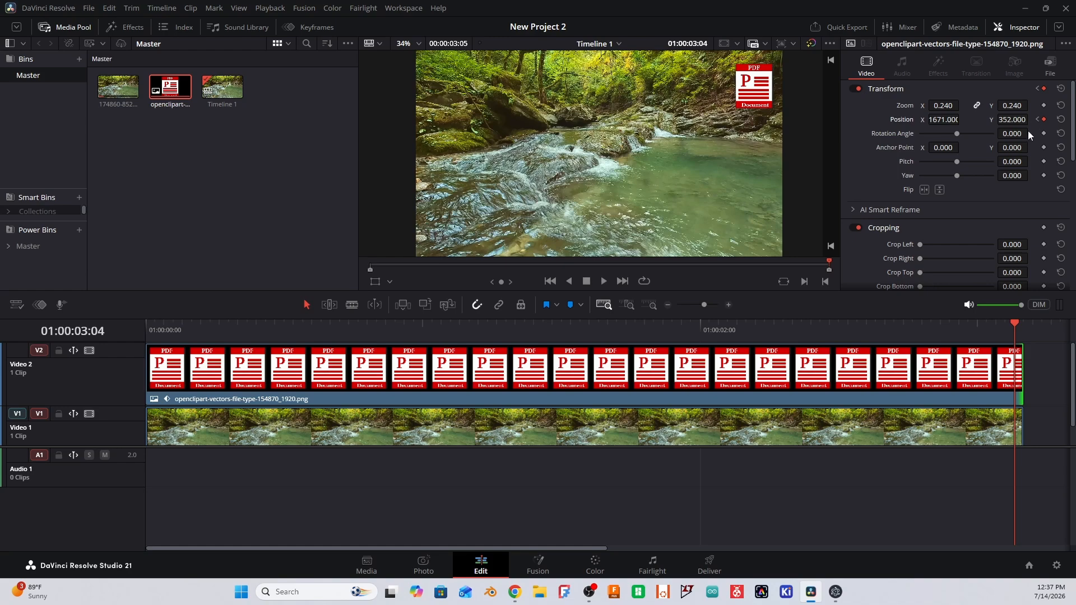
{"action": "left_click", "coordinate": [548, 281]}
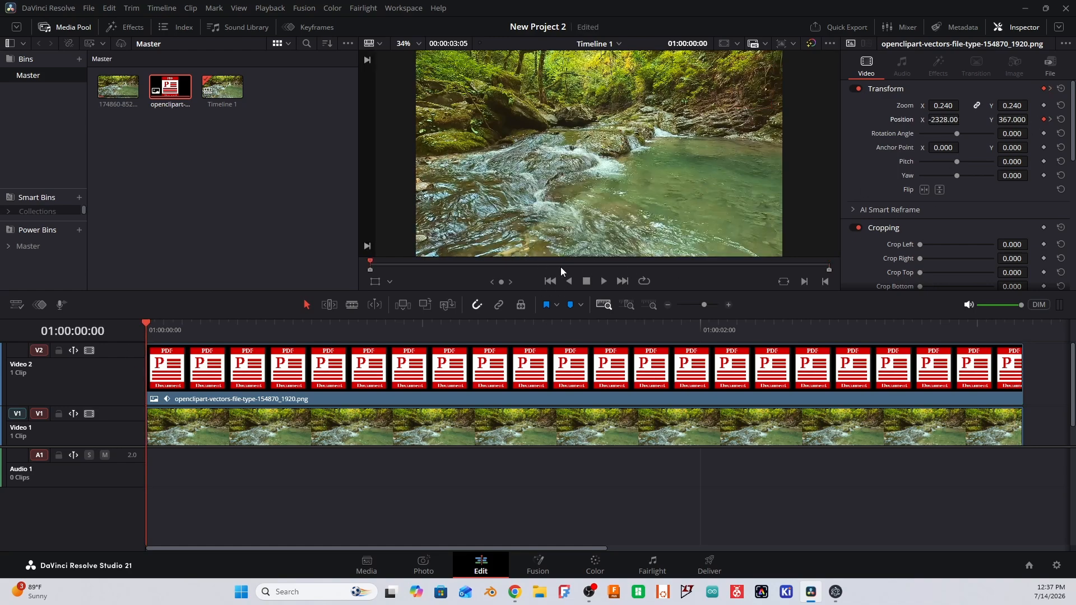
{"action": "key", "text": "space"}
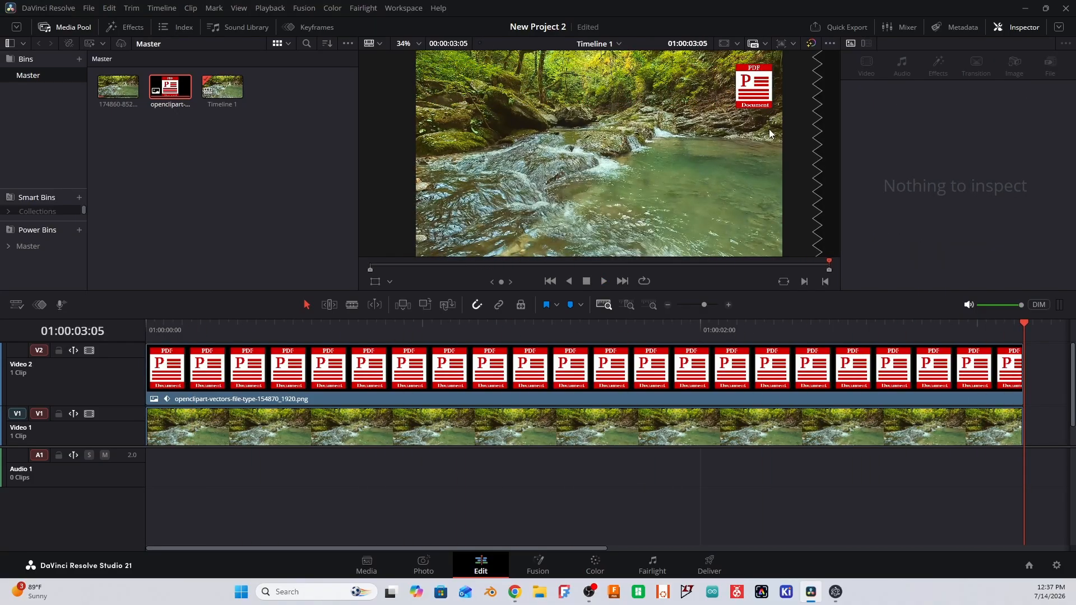
- Shorten both the PDF image clip and the river clip to 00:00:01:27 and play the timeline from near its start
{"action": "left_click", "coordinate": [1024, 369]}
{"action": "left_click_drag", "start_coordinate": [1024, 374], "coordinate": [673, 372]}
{"action": "left_click_drag", "start_coordinate": [1020, 422], "coordinate": [670, 405]}
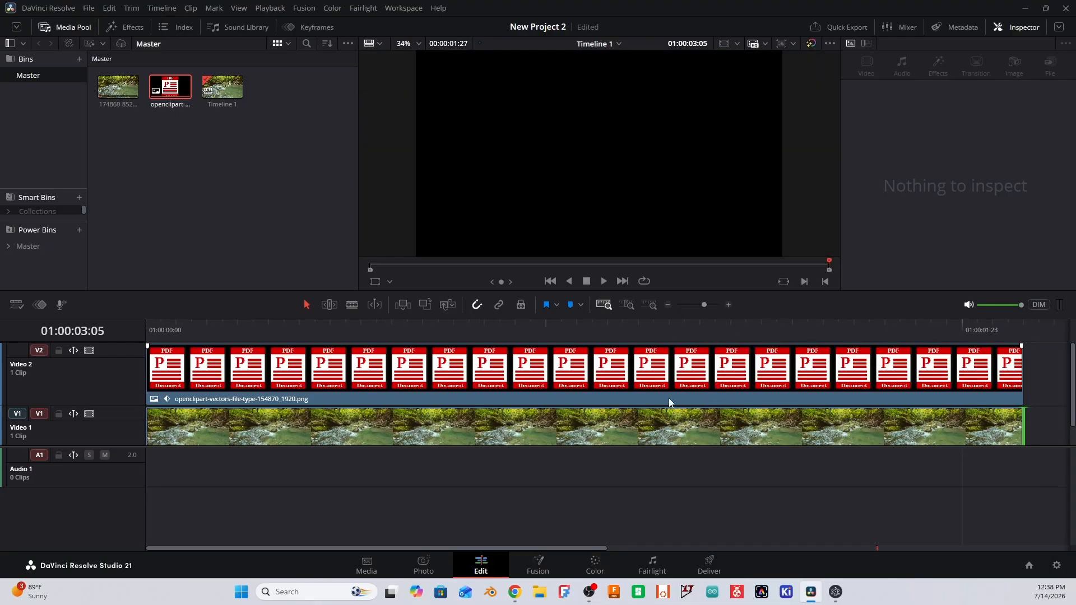
{"action": "left_click", "coordinate": [162, 325]}
{"action": "key", "text": "space"}
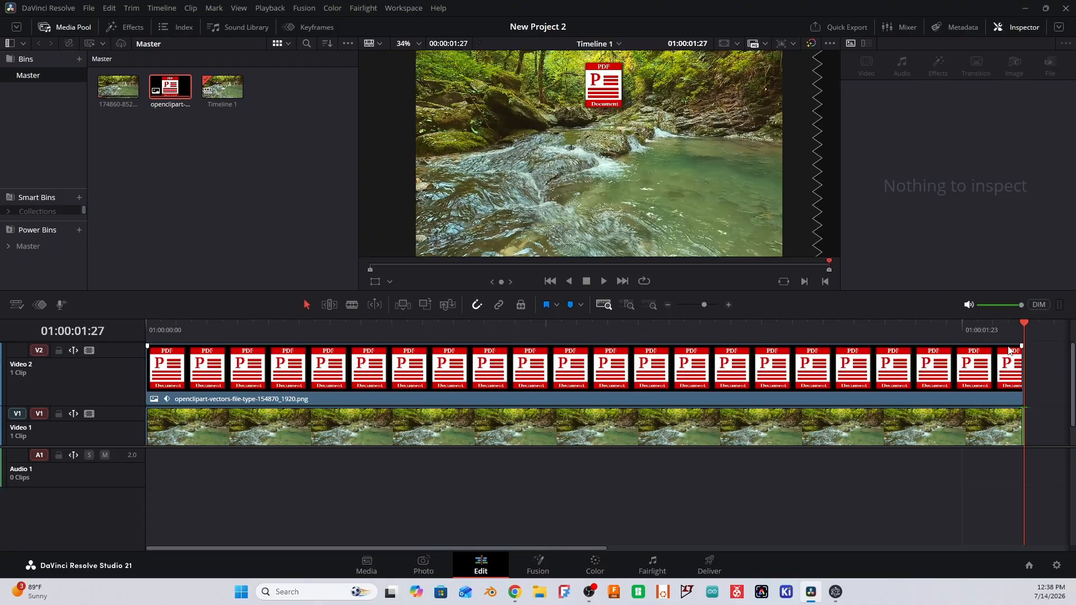
- Go to the PDF image's Position keyframe at 01:00:03:04, beyond the shortened clip's end, and remove it
{"action": "left_click", "coordinate": [1000, 330]}
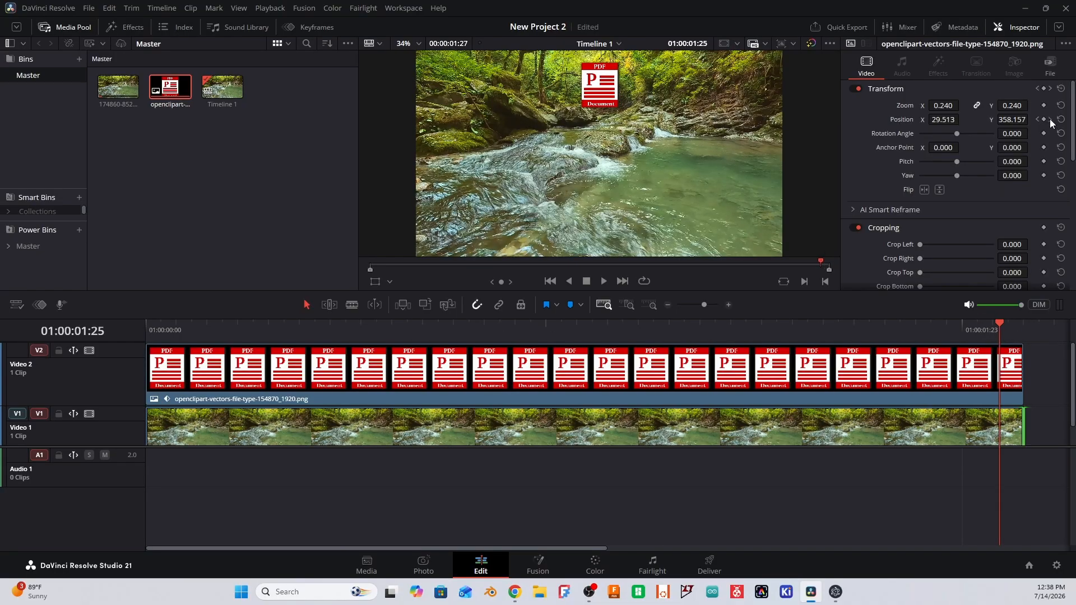
{"action": "left_click", "coordinate": [1050, 119]}
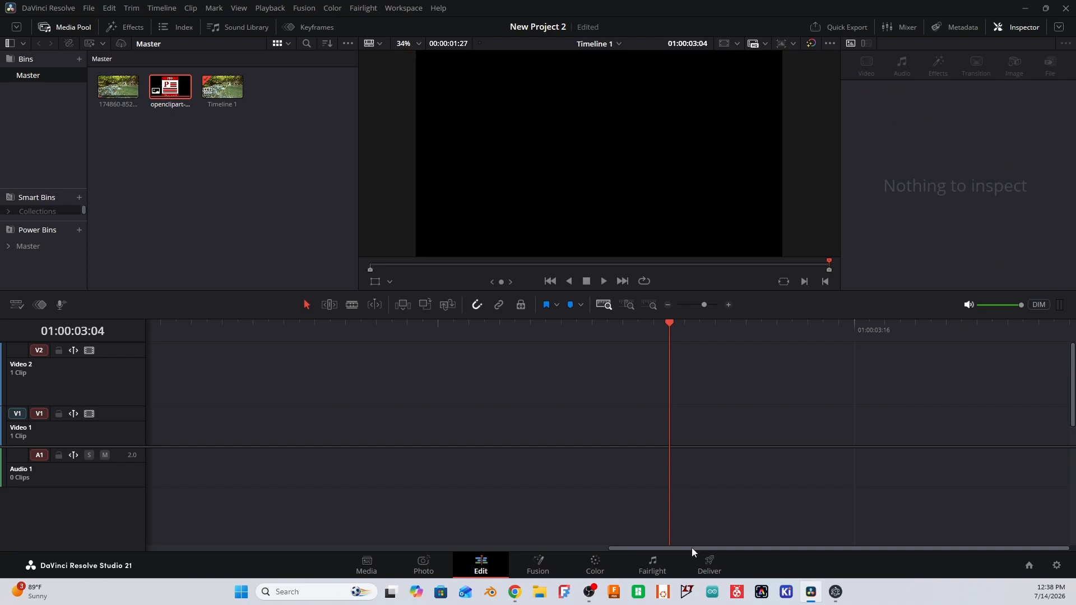
{"action": "left_click_drag", "start_coordinate": [691, 546], "coordinate": [243, 539]}
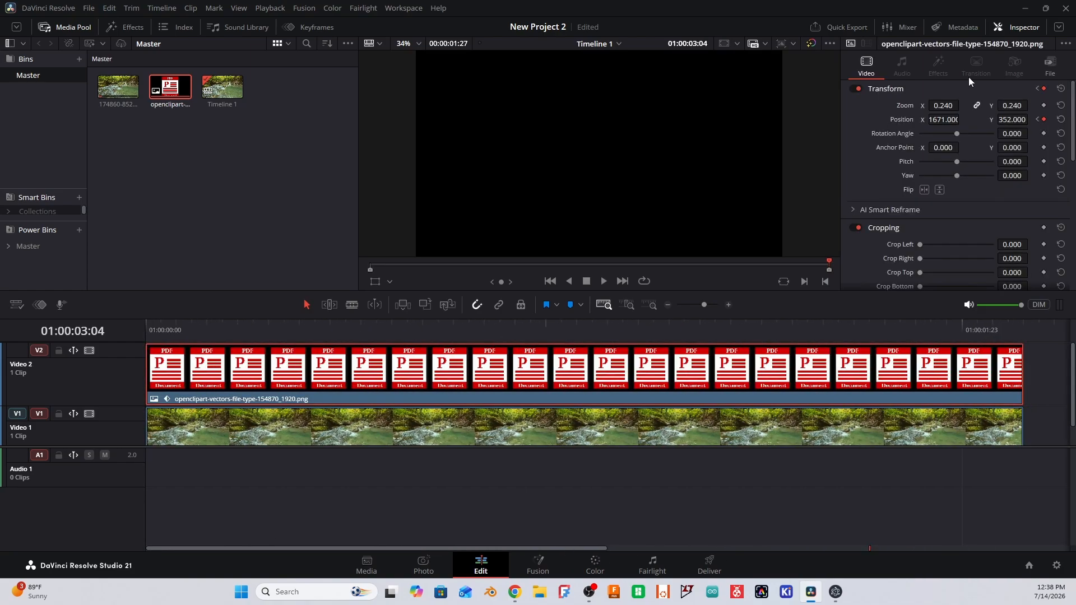
{"action": "left_click", "coordinate": [1043, 119]}
{"action": "right_click", "coordinate": [1044, 120]}
{"action": "left_click", "coordinate": [1026, 141]}
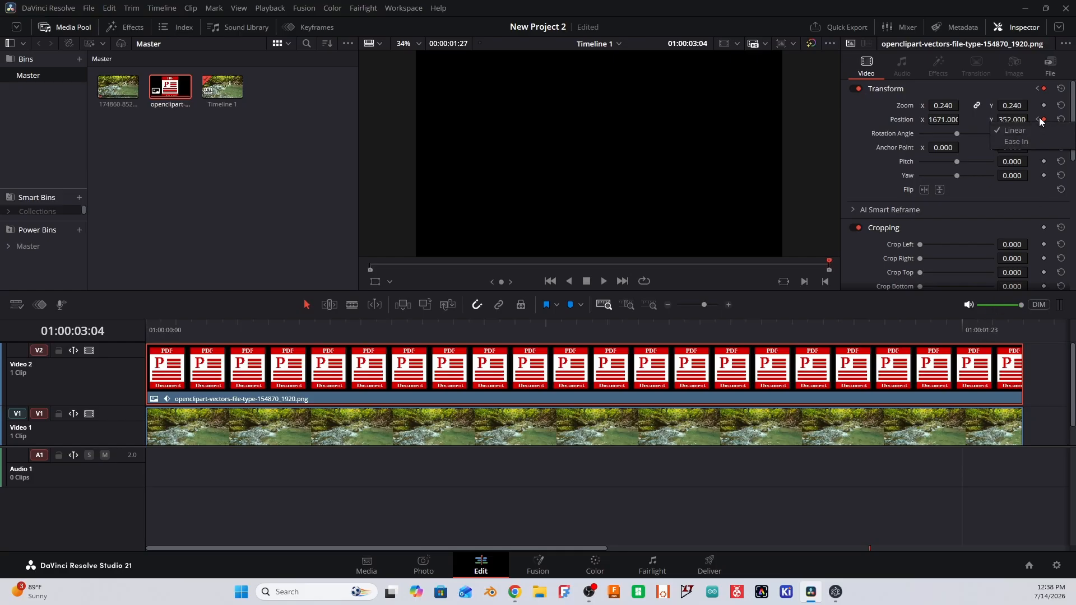
{"action": "left_click", "coordinate": [1043, 120]}
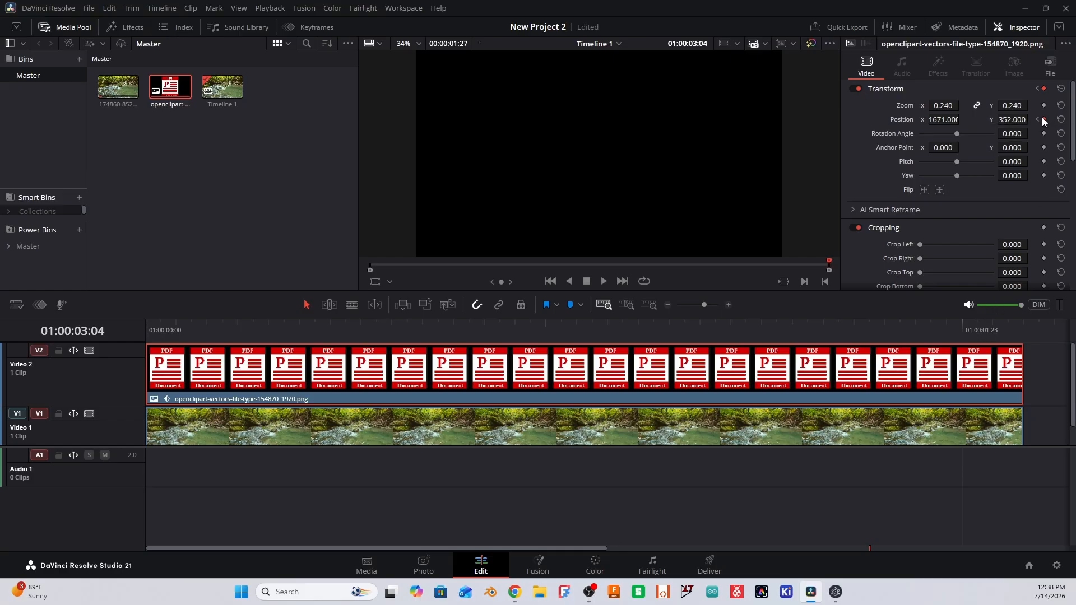
- At 01:00:01:27, keyframe the PDF image's position to X 1778, Y 335, and play the animation from the start
{"action": "left_click", "coordinate": [1013, 326]}
{"action": "left_click", "coordinate": [1008, 324]}
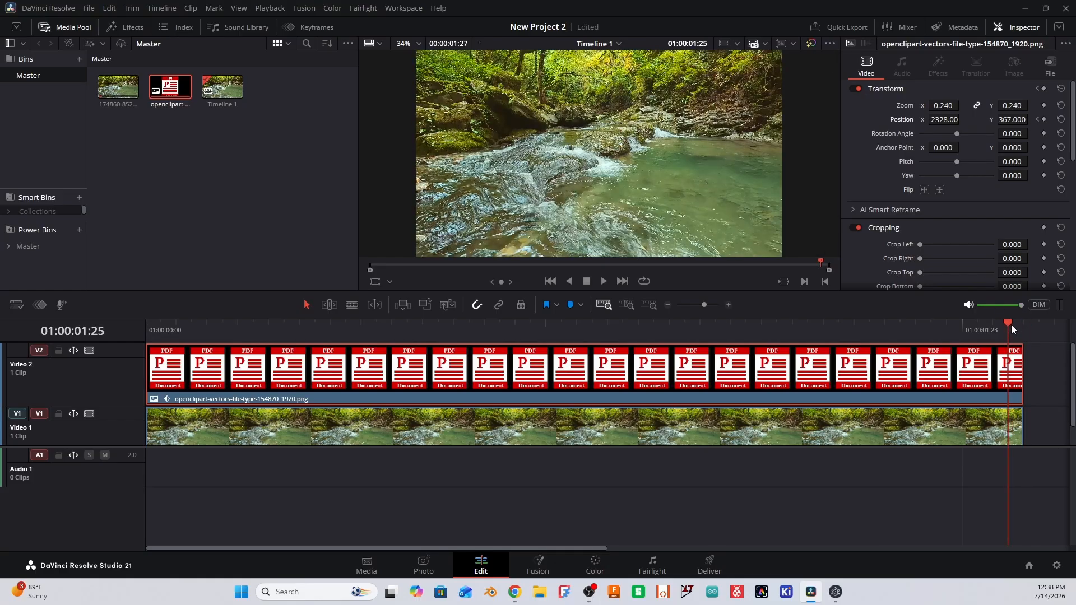
{"action": "left_click", "coordinate": [1017, 324]}
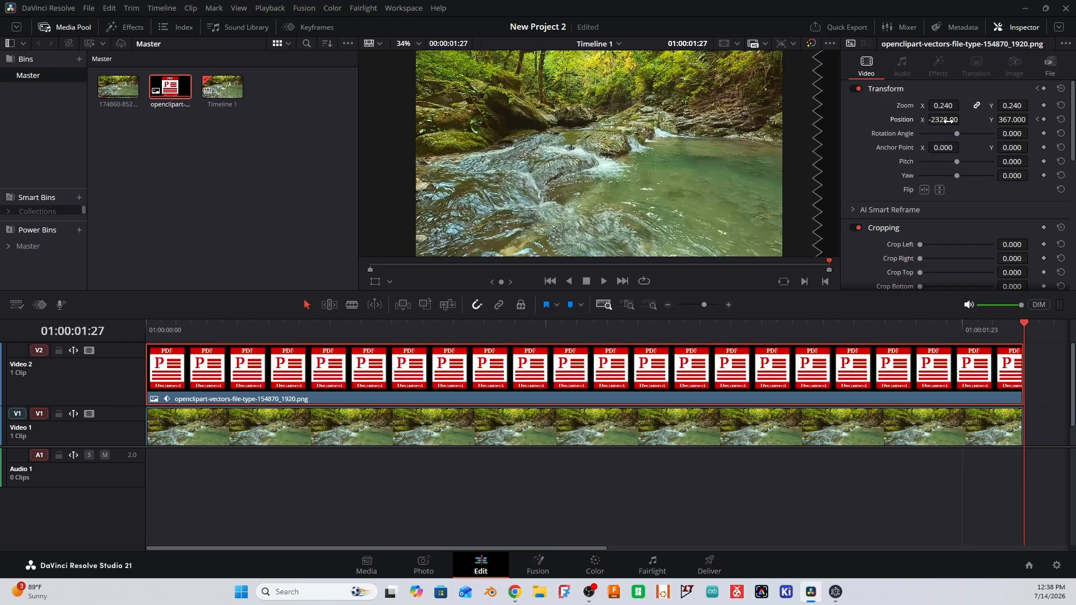
{"action": "left_click_drag", "start_coordinate": [946, 120], "coordinate": [1003, 119]}
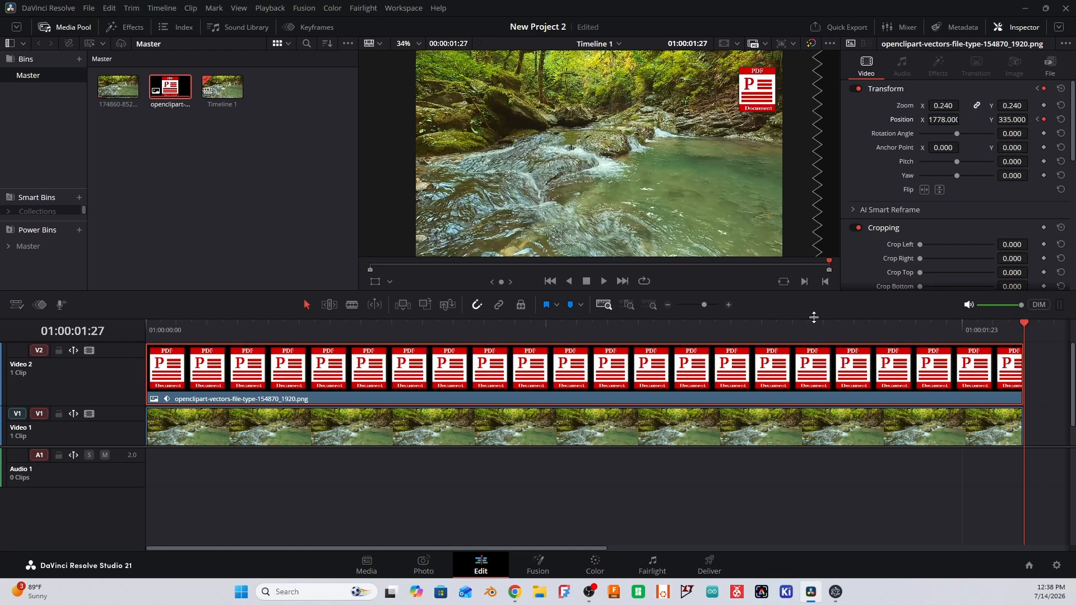
{"action": "left_click", "coordinate": [549, 282]}
{"action": "key", "text": "space"}
- Enable Dynamic Zoom on the PDF image and play the timeline from near its start
{"action": "scroll", "coordinate": [885, 207], "scroll_direction": "down", "scroll_amount": 3}
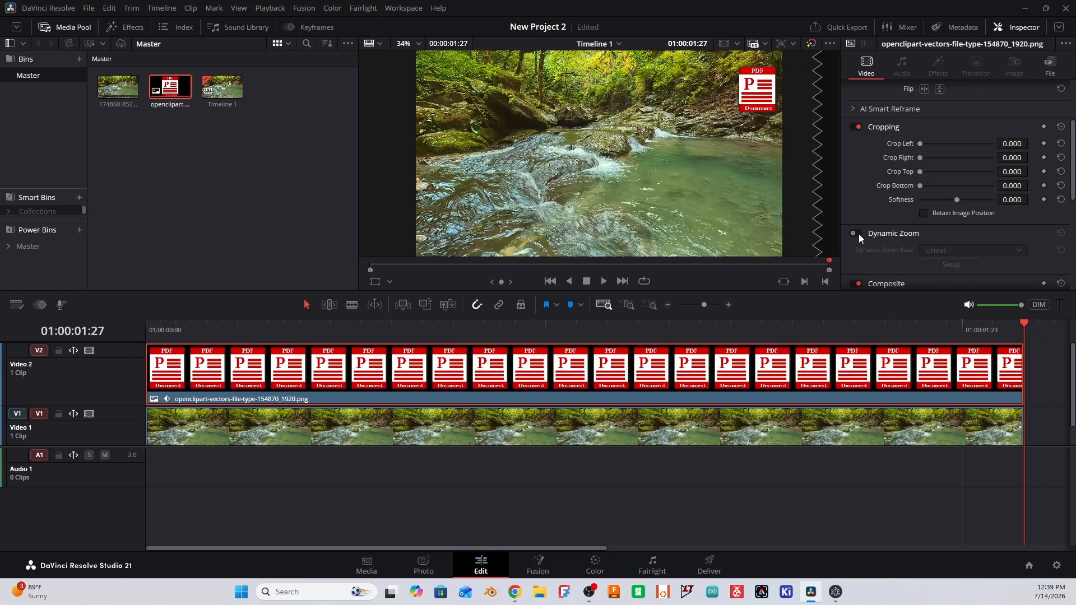
{"action": "left_click", "coordinate": [857, 233]}
{"action": "left_click", "coordinate": [156, 327]}
{"action": "key", "text": "space"}
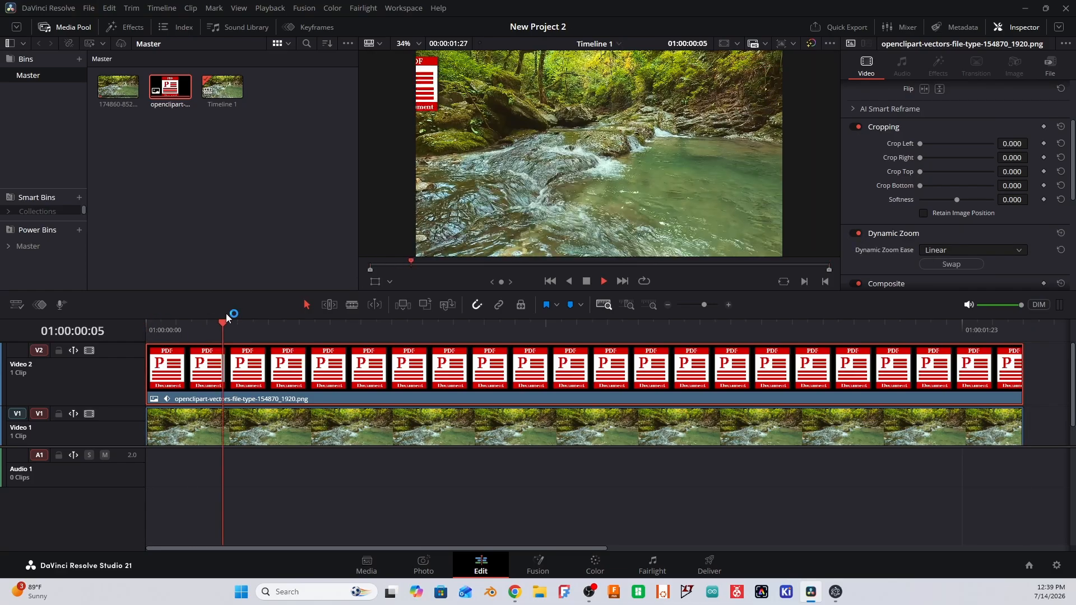